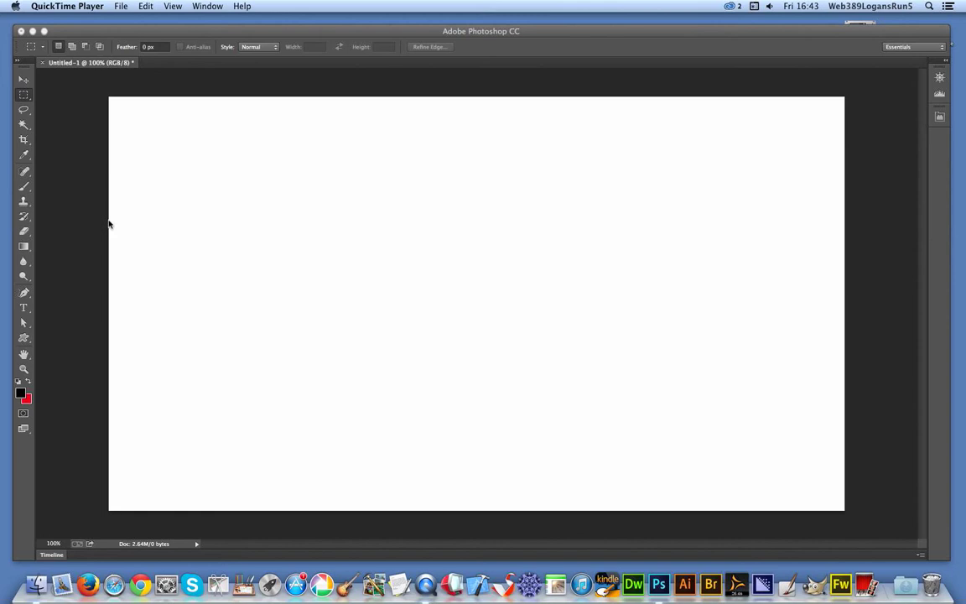
Draw a large black X across most of the canvas with the Custom Shape tool
{"action": "left_click", "coordinate": [24, 339]}
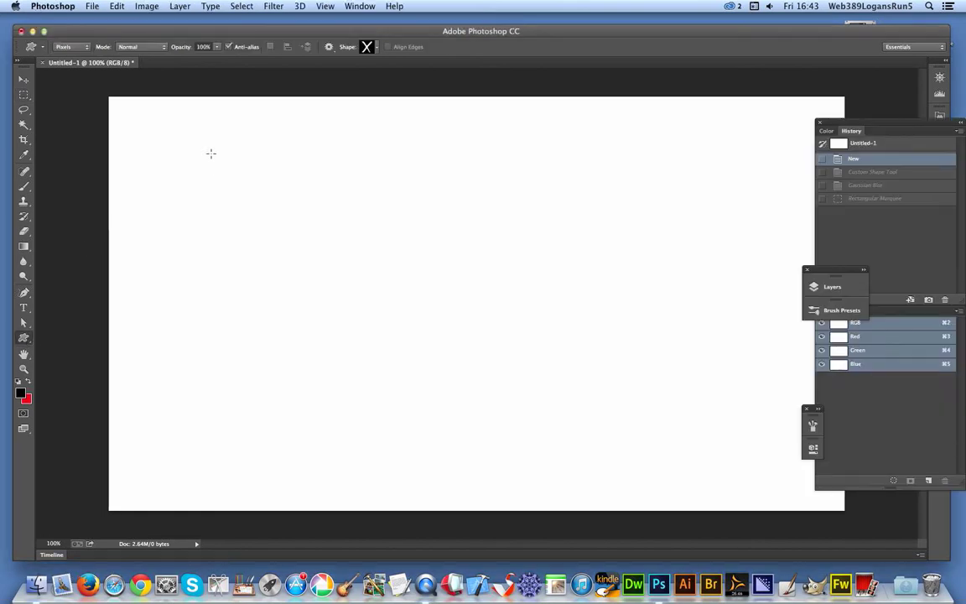
{"action": "left_click_drag", "start_coordinate": [264, 134], "coordinate": [731, 457]}
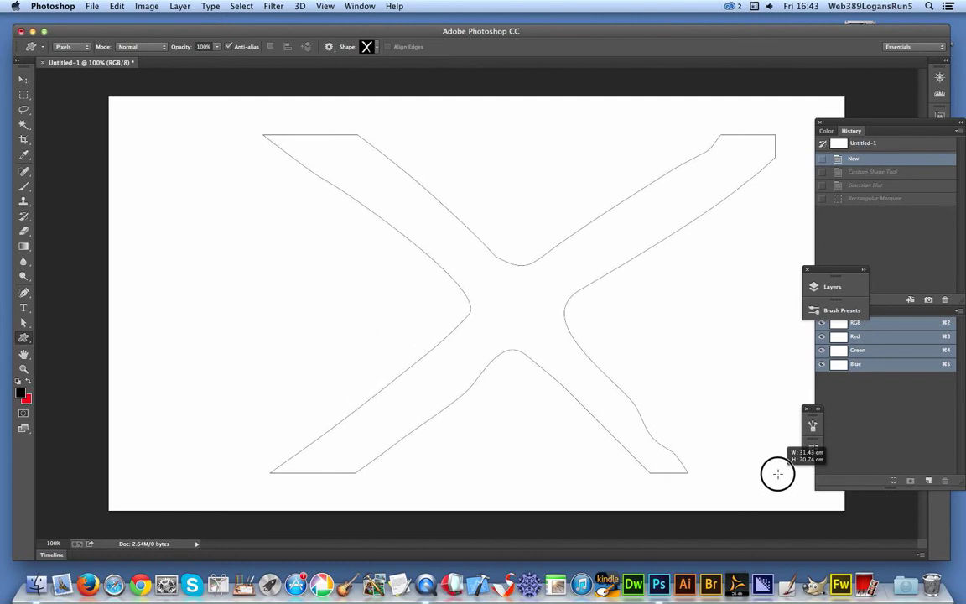
{"action": "left_click_drag", "start_coordinate": [731, 457], "coordinate": [778, 475]}
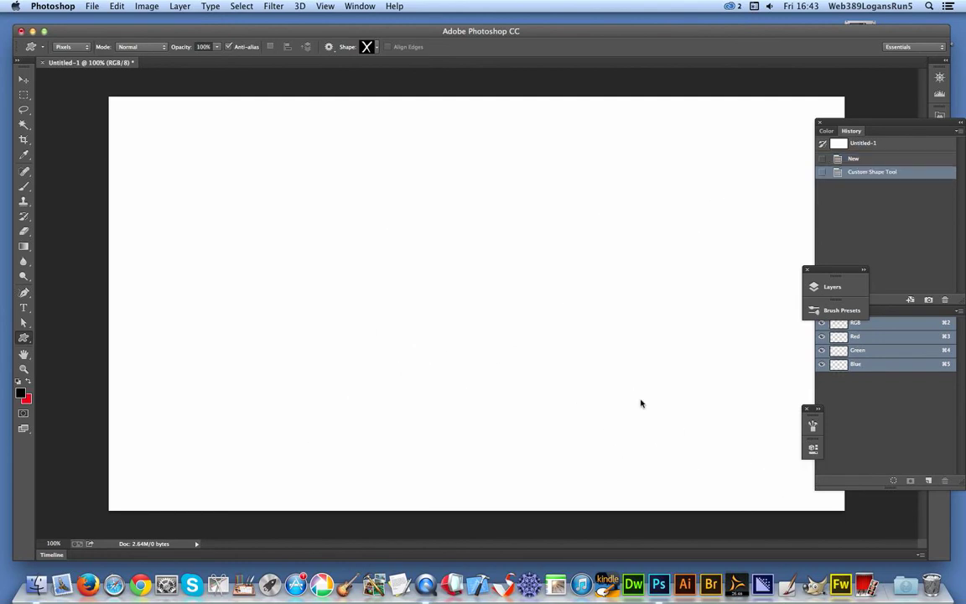
Select the whole canvas and save the X as a new brush preset
{"action": "left_click", "coordinate": [241, 6]}
{"action": "left_click", "coordinate": [245, 22]}
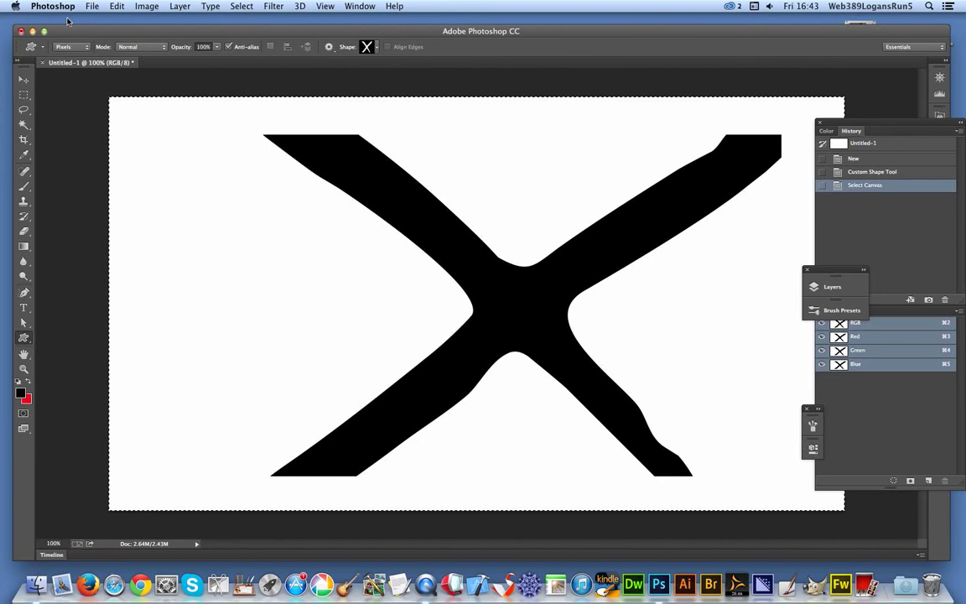
{"action": "left_click", "coordinate": [116, 5]}
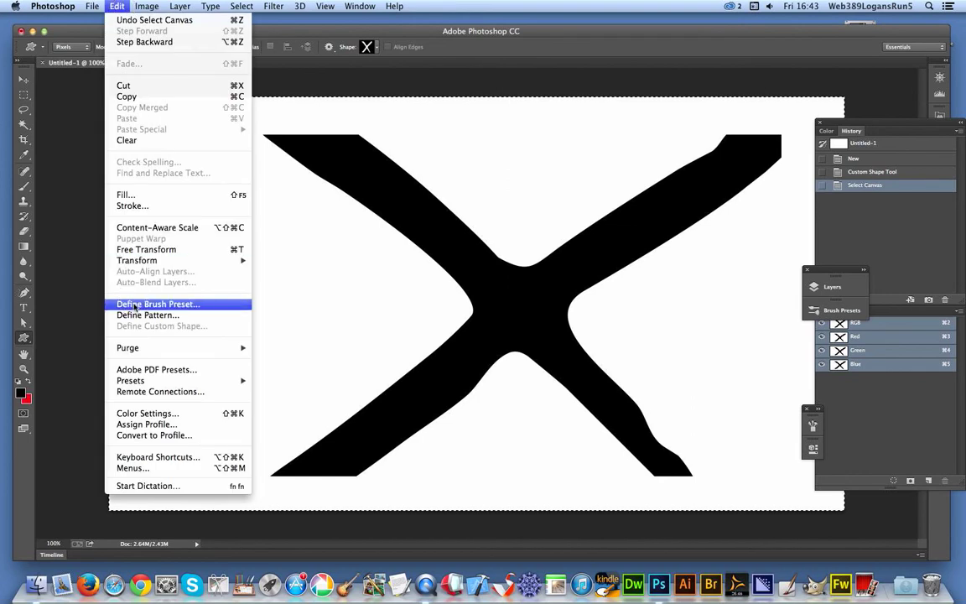
{"action": "left_click", "coordinate": [134, 307]}
{"action": "left_click", "coordinate": [614, 267]}
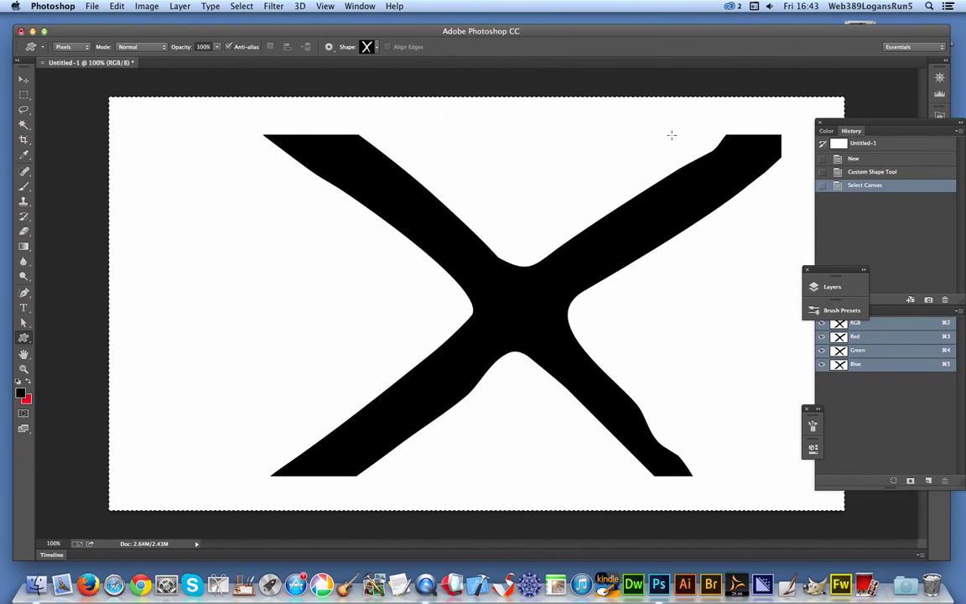
Revert to a blank canvas and draw a scattered cluster of eight X shapes in varied sizes
{"action": "left_click", "coordinate": [854, 158]}
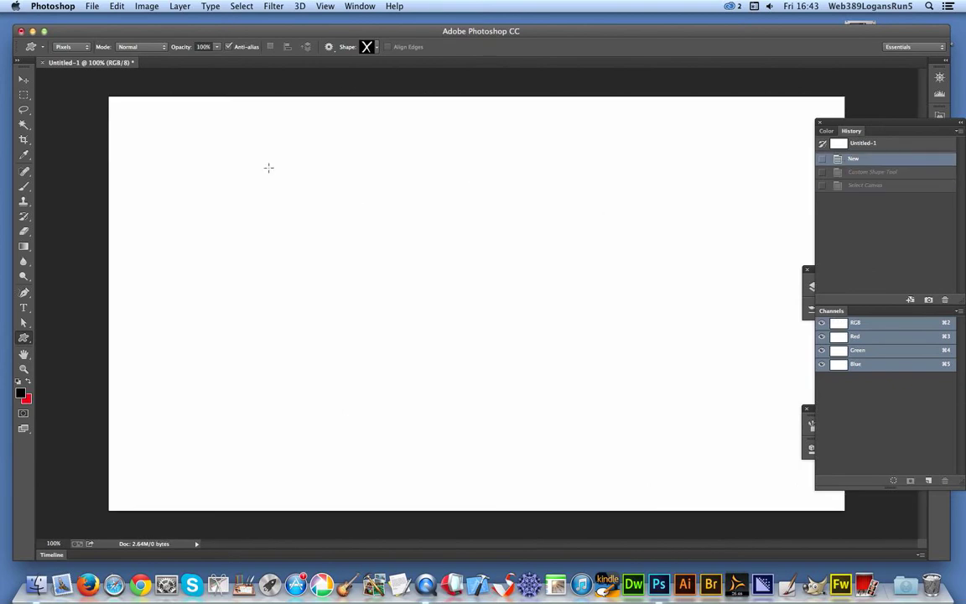
{"action": "left_click_drag", "start_coordinate": [185, 132], "coordinate": [355, 263]}
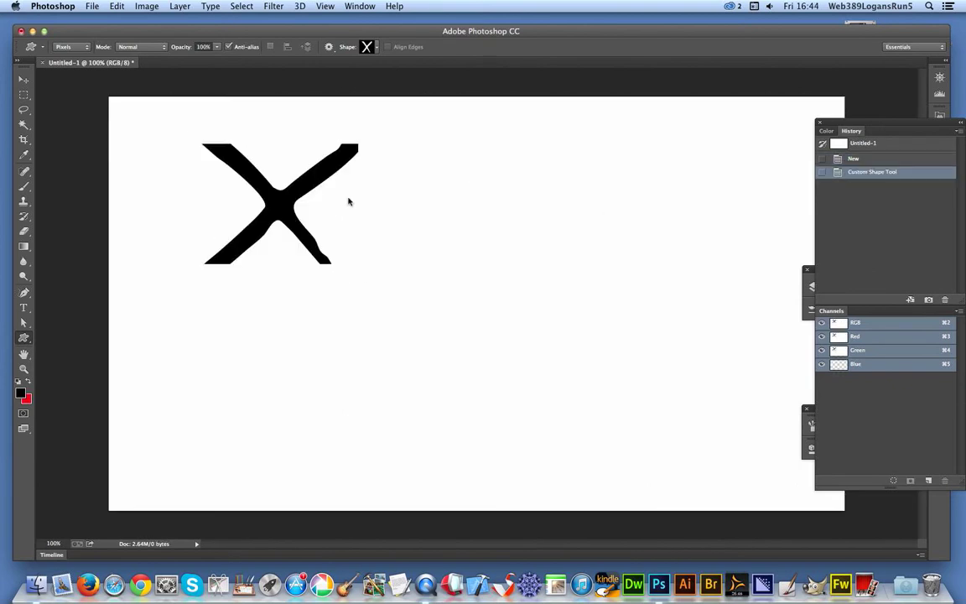
{"action": "left_click_drag", "start_coordinate": [335, 177], "coordinate": [479, 331]}
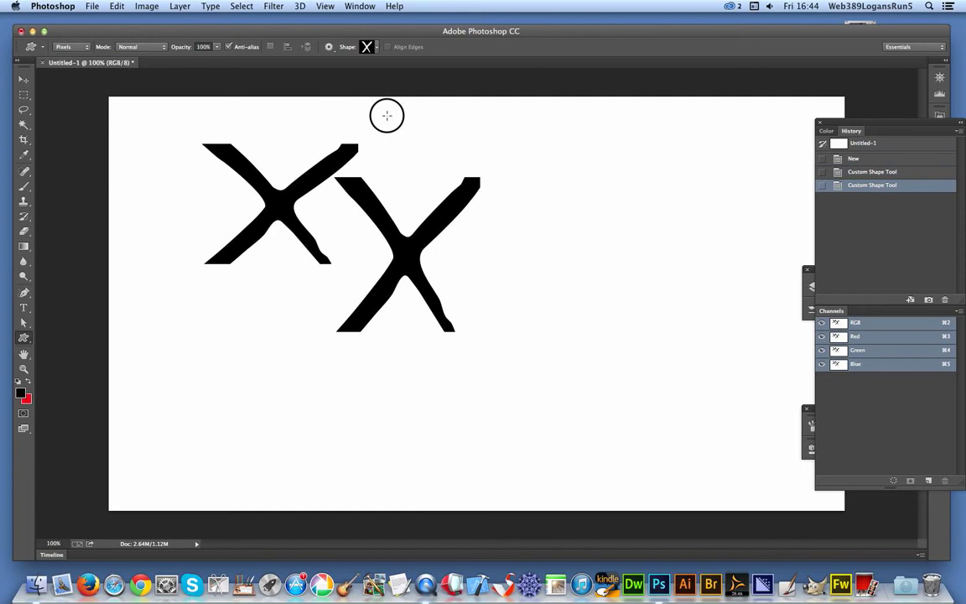
{"action": "left_click_drag", "start_coordinate": [386, 115], "coordinate": [562, 305]}
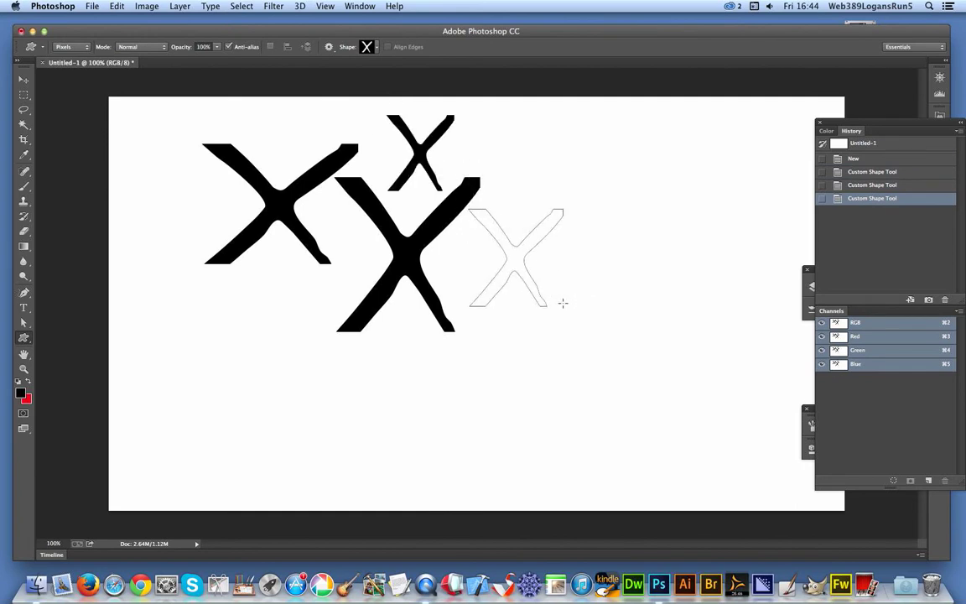
{"action": "mouse_move", "coordinate": [503, 130]}
{"action": "left_mouse_down"}
{"action": "mouse_move", "coordinate": [583, 212]}
{"action": "mouse_move", "coordinate": [663, 328]}
{"action": "left_mouse_up"}
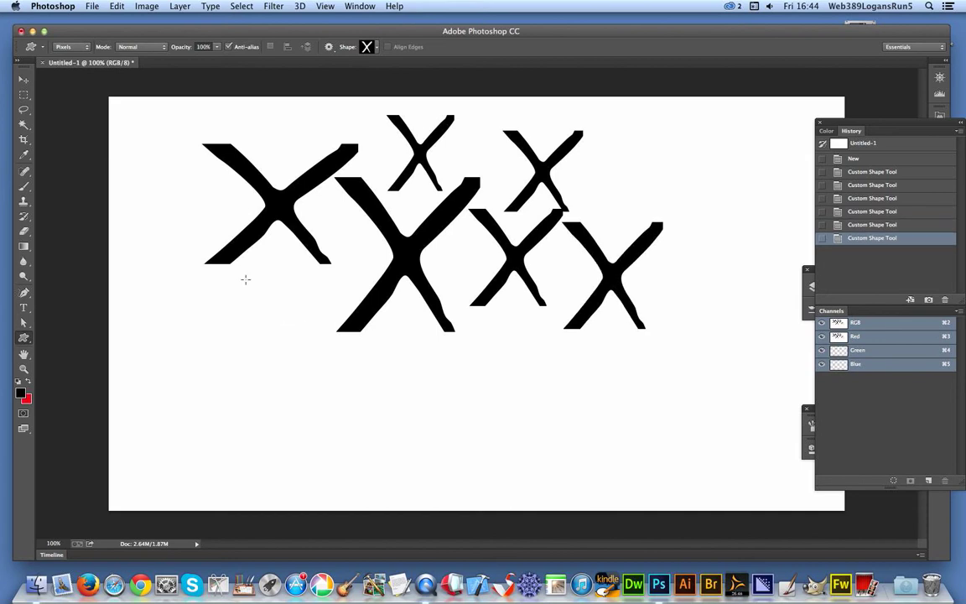
{"action": "left_click_drag", "start_coordinate": [233, 270], "coordinate": [334, 369]}
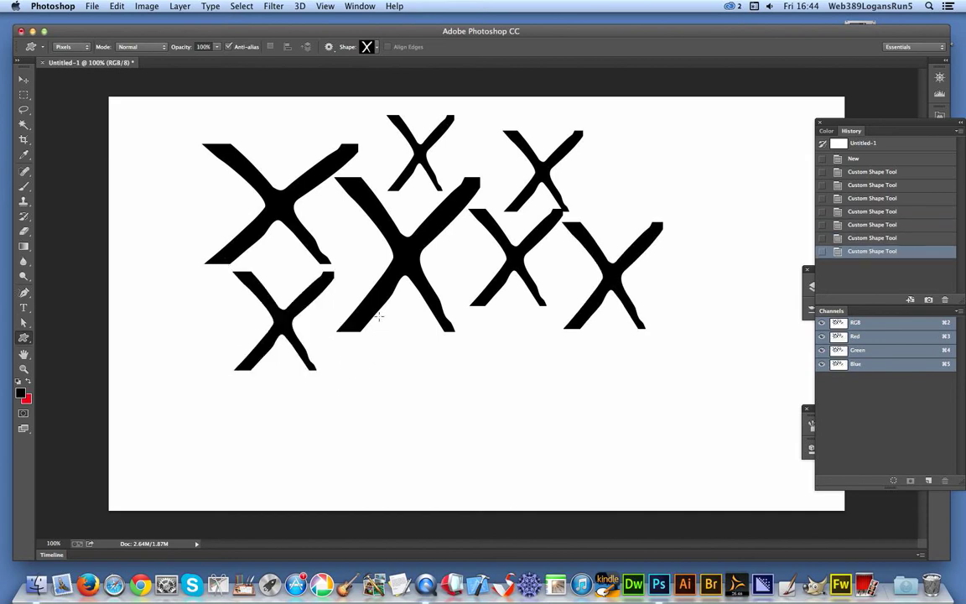
{"action": "left_click_drag", "start_coordinate": [378, 317], "coordinate": [428, 392]}
{"action": "left_click_drag", "start_coordinate": [483, 312], "coordinate": [567, 410]}
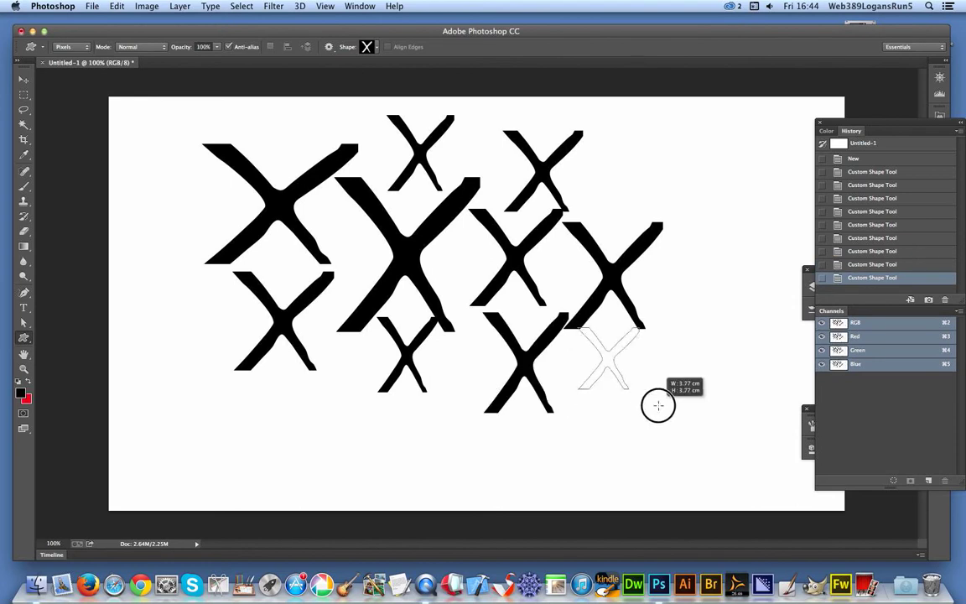
{"action": "left_click_drag", "start_coordinate": [658, 407], "coordinate": [579, 327]}
Marquee the X cluster, save it as a brush preset, and revert the canvas to blank
{"action": "left_click", "coordinate": [23, 94]}
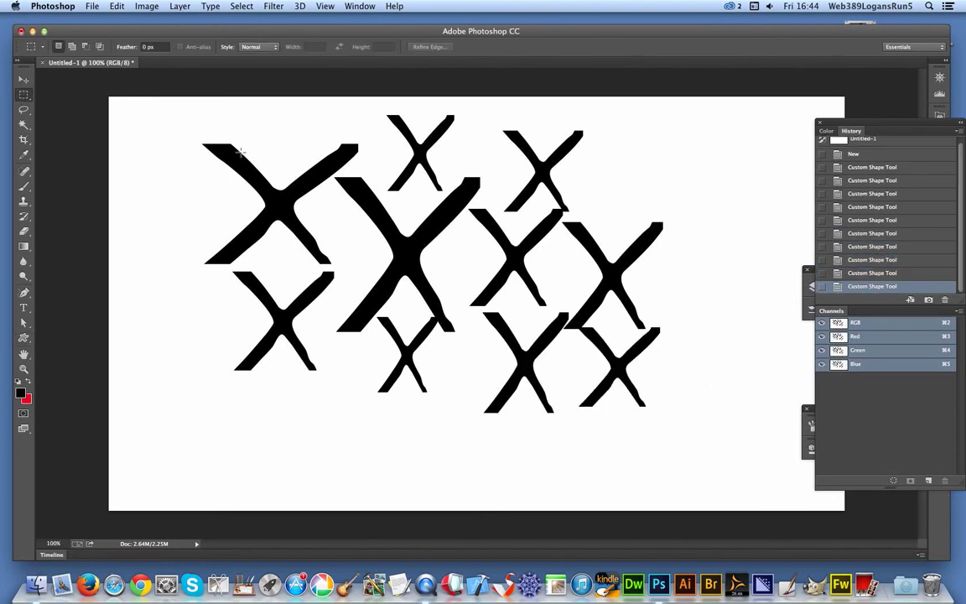
{"action": "left_click_drag", "start_coordinate": [182, 107], "coordinate": [667, 415]}
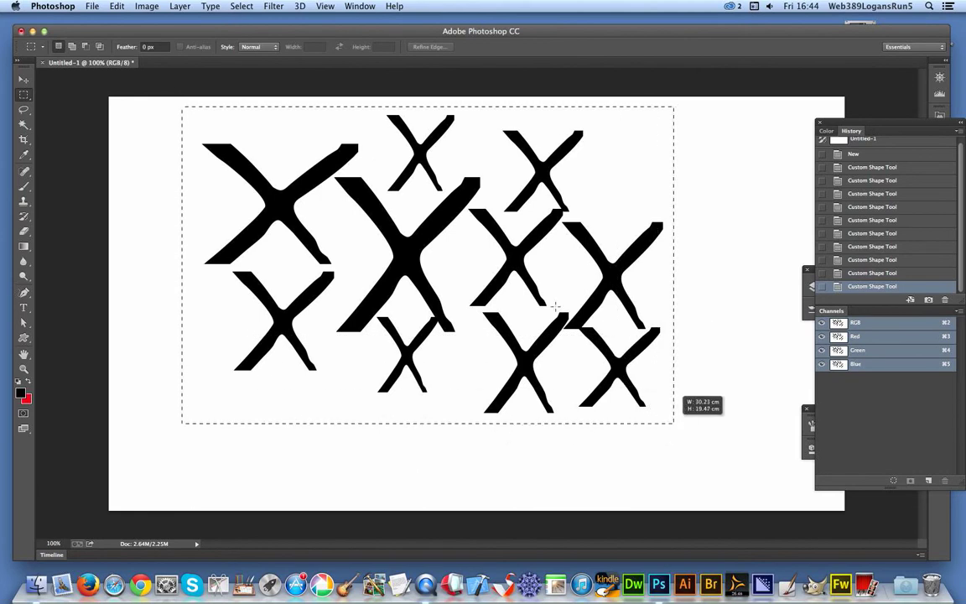
{"action": "left_click_drag", "start_coordinate": [667, 415], "coordinate": [673, 423]}
{"action": "left_click", "coordinate": [116, 7]}
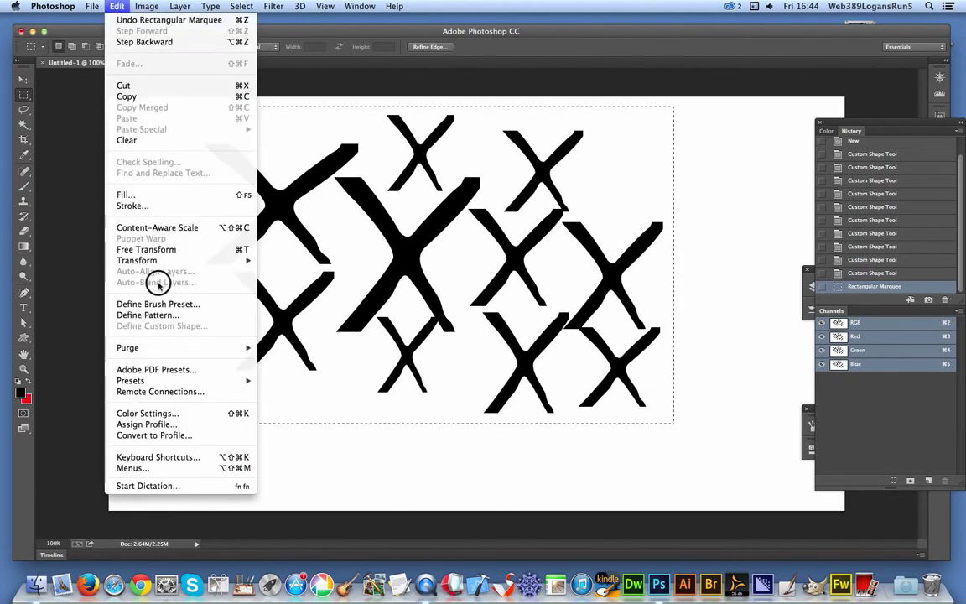
{"action": "left_click", "coordinate": [159, 304]}
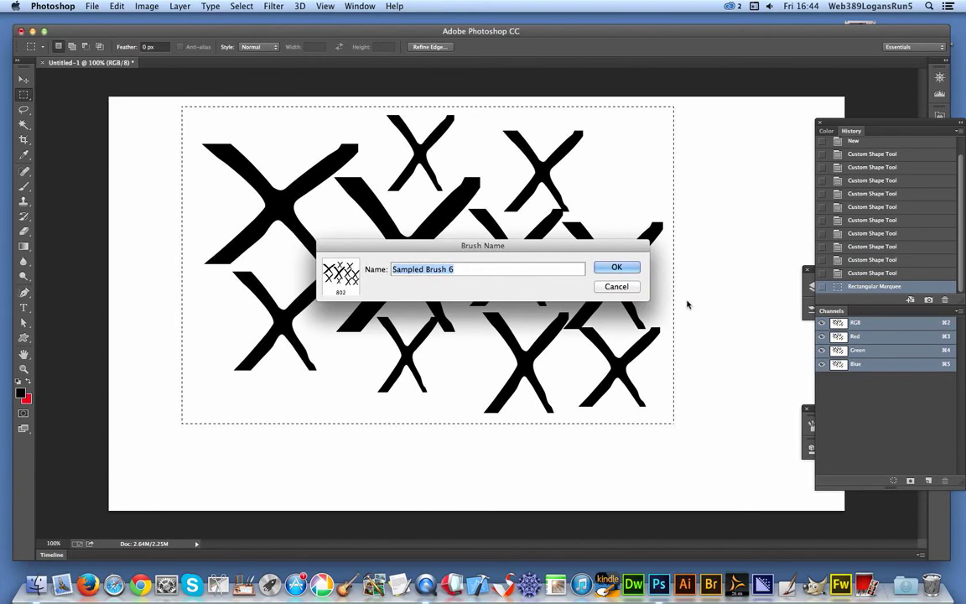
{"action": "left_click", "coordinate": [621, 267]}
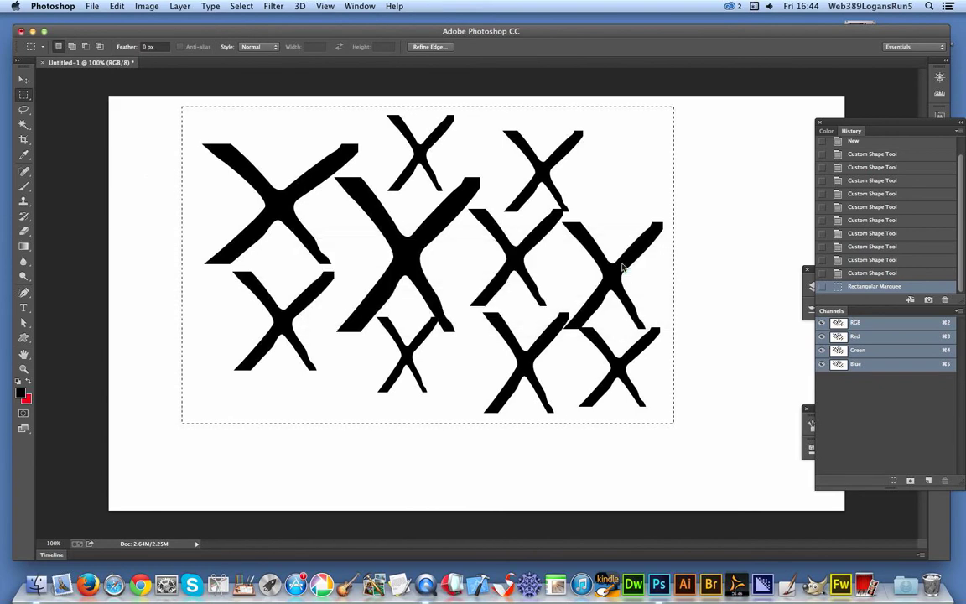
{"action": "left_click", "coordinate": [852, 142]}
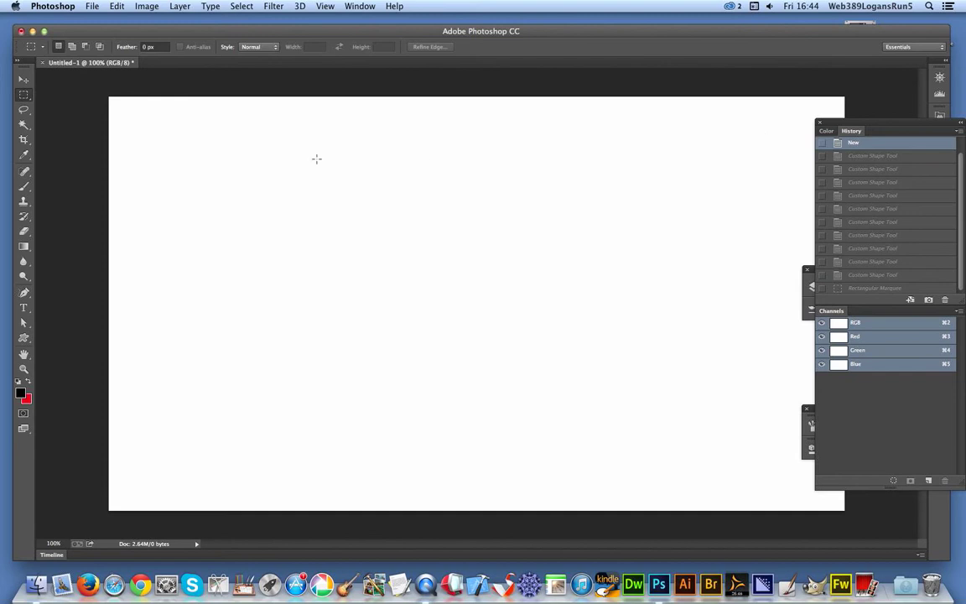
Clear the selection and draw a black X across the middle of the canvas
{"action": "left_click_drag", "start_coordinate": [275, 168], "coordinate": [588, 435]}
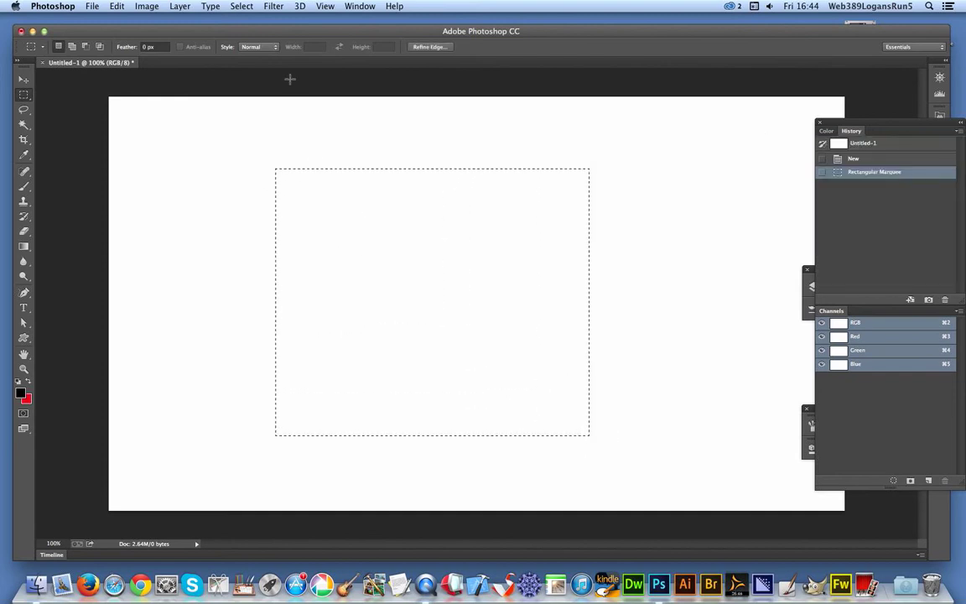
{"action": "left_click", "coordinate": [245, 7]}
{"action": "left_click", "coordinate": [248, 48]}
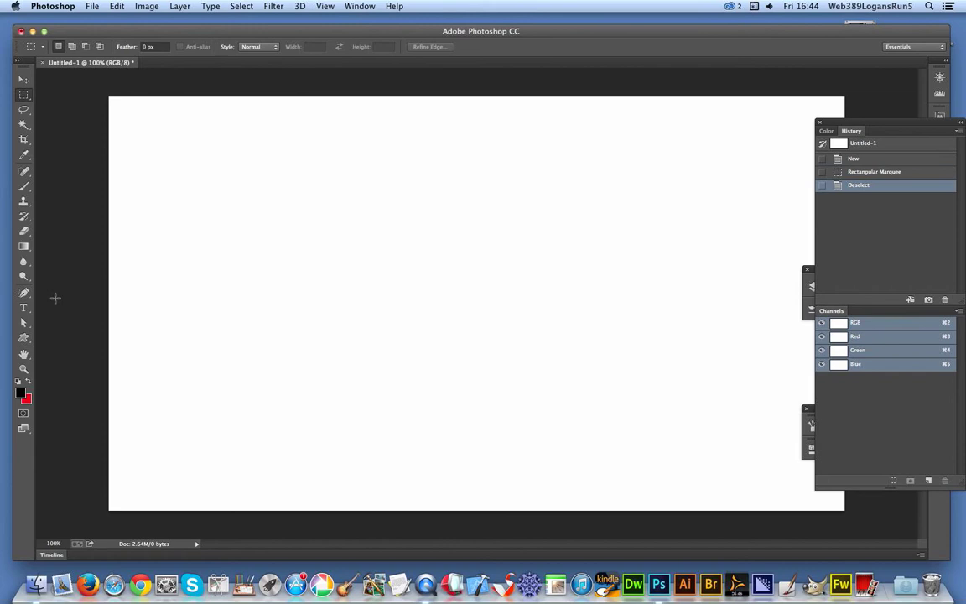
{"action": "left_click", "coordinate": [25, 339]}
{"action": "left_click_drag", "start_coordinate": [263, 179], "coordinate": [590, 417]}
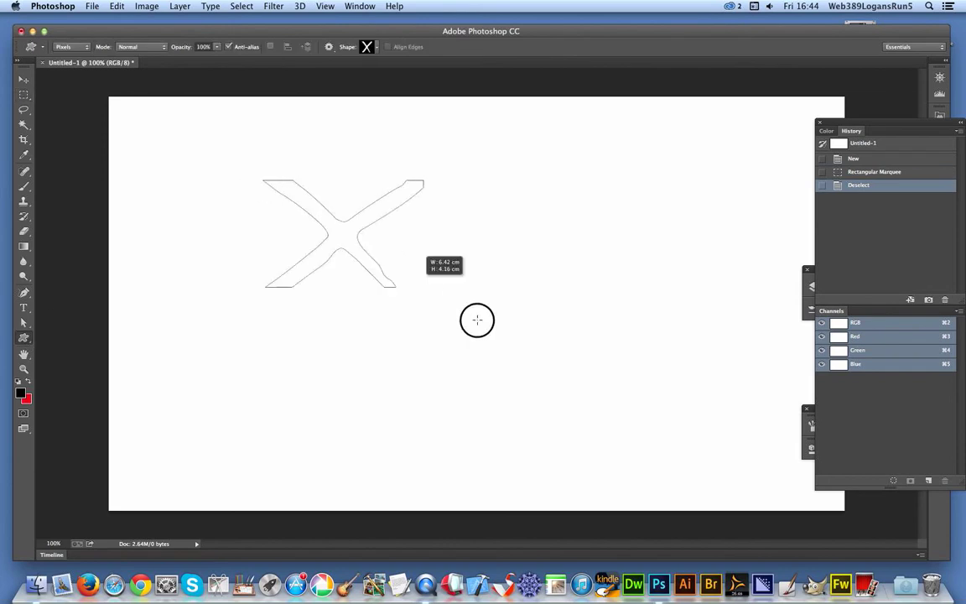
Set the foreground colour to grey #999999 and draw a grey X overlapping the black one
{"action": "left_click", "coordinate": [20, 392]}
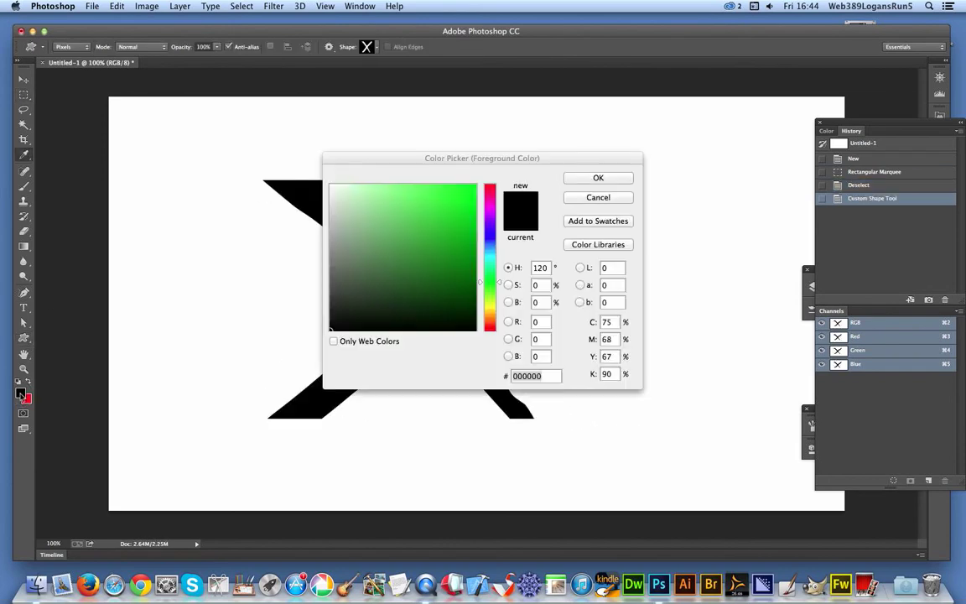
{"action": "left_click", "coordinate": [331, 242]}
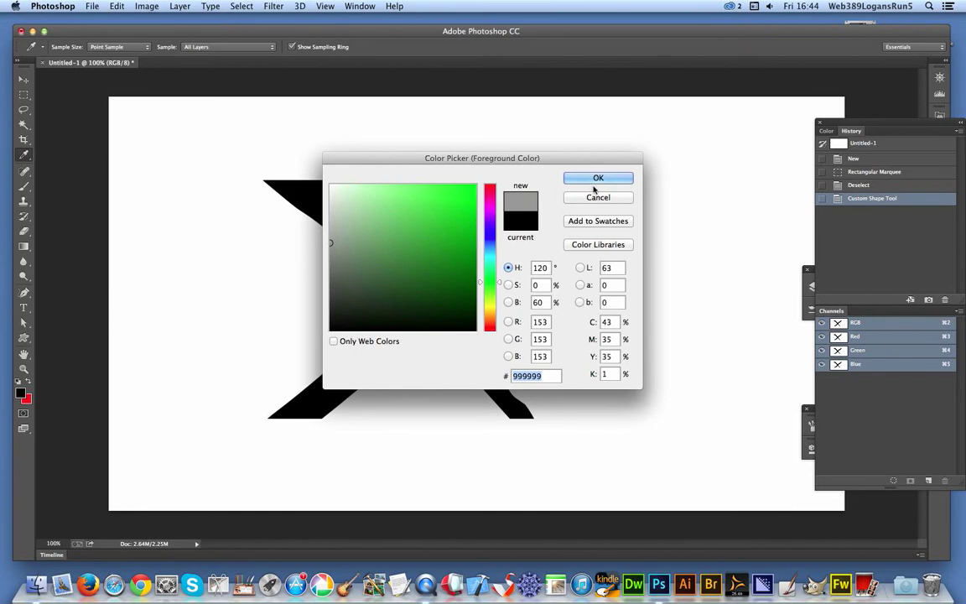
{"action": "left_click", "coordinate": [597, 177]}
{"action": "left_click_drag", "start_coordinate": [258, 154], "coordinate": [544, 401]}
Marquee both X shapes, save them as a brush preset, and revert the canvas to blank
{"action": "left_click", "coordinate": [24, 94]}
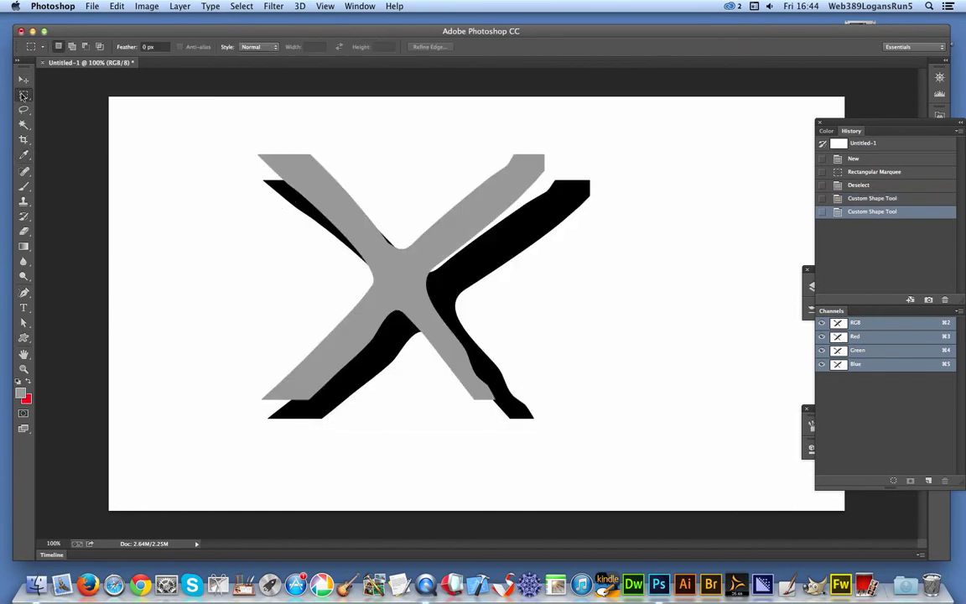
{"action": "mouse_move", "coordinate": [220, 125]}
{"action": "left_mouse_down"}
{"action": "mouse_move", "coordinate": [223, 144]}
{"action": "mouse_move", "coordinate": [620, 451]}
{"action": "left_mouse_up"}
{"action": "left_click", "coordinate": [117, 6]}
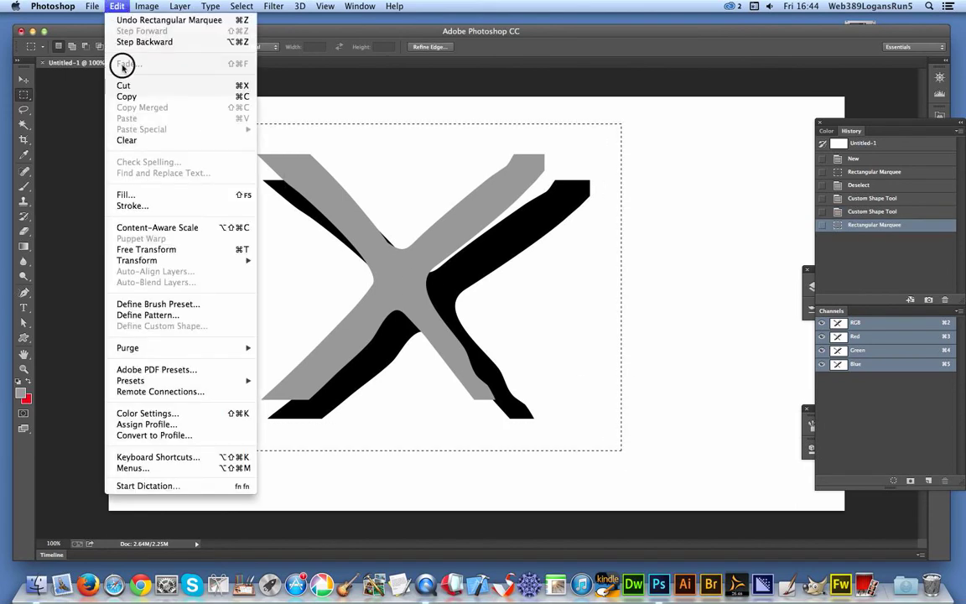
{"action": "left_click", "coordinate": [151, 304]}
{"action": "left_click", "coordinate": [622, 267]}
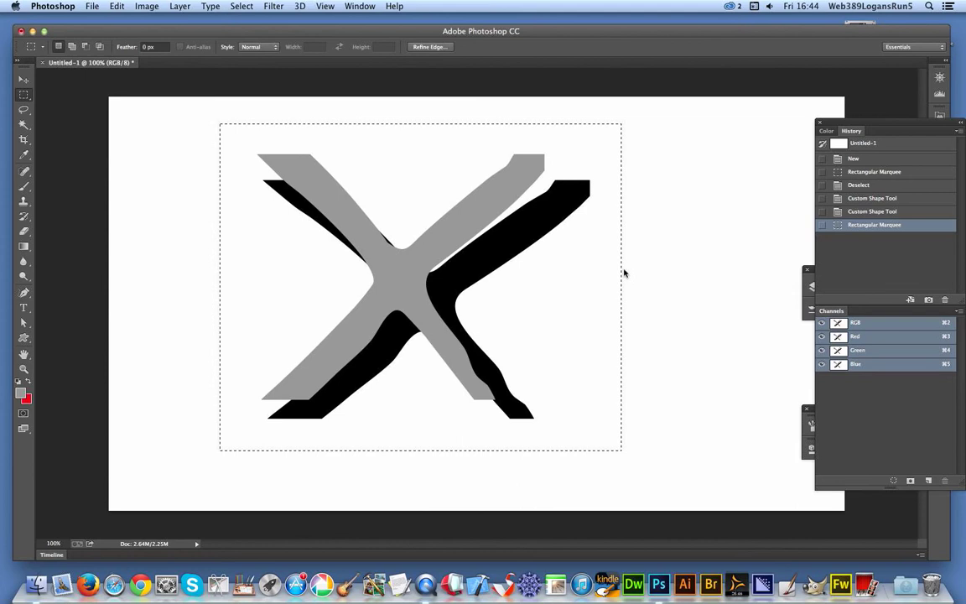
{"action": "left_click", "coordinate": [863, 159]}
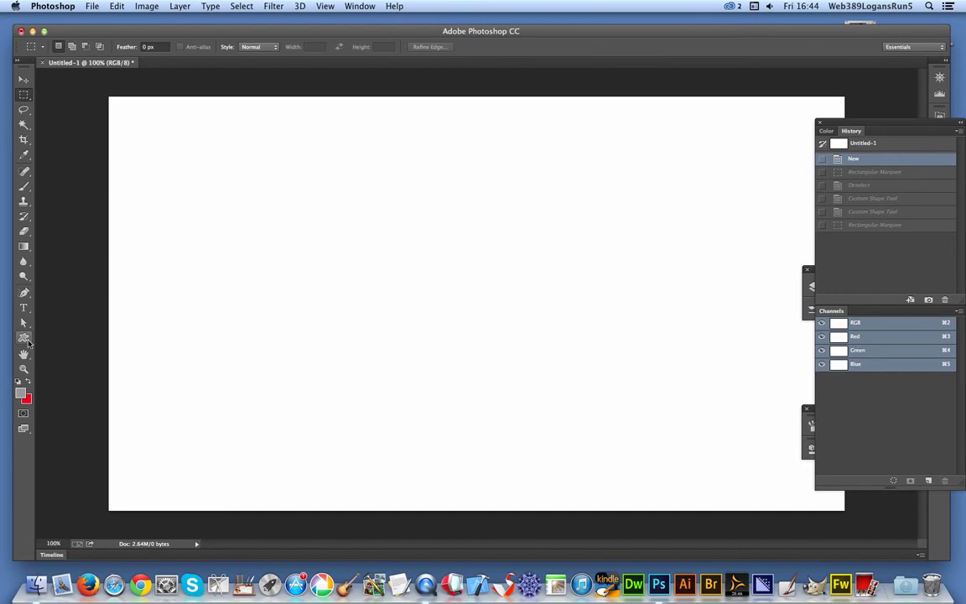
Draw a large grey X in Pixels mode and soften it with Gaussian Blur
{"action": "left_click", "coordinate": [25, 341]}
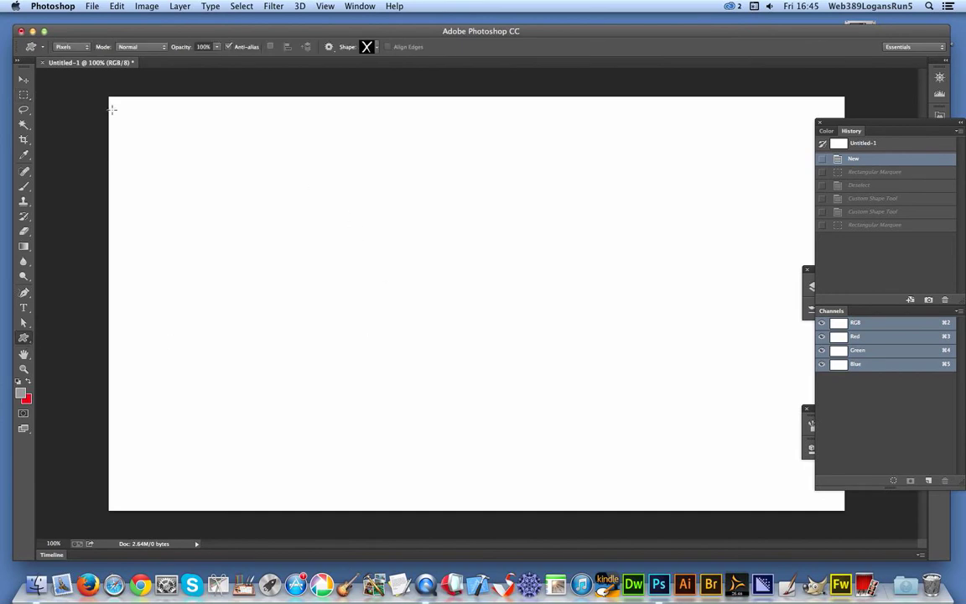
{"action": "left_click_drag", "start_coordinate": [305, 190], "coordinate": [610, 439]}
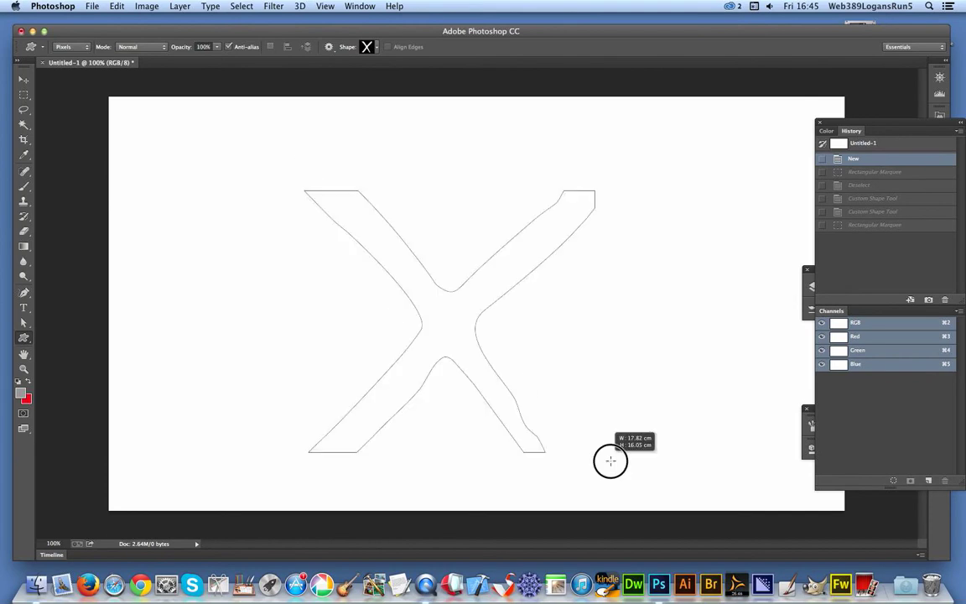
{"action": "left_click", "coordinate": [274, 6]}
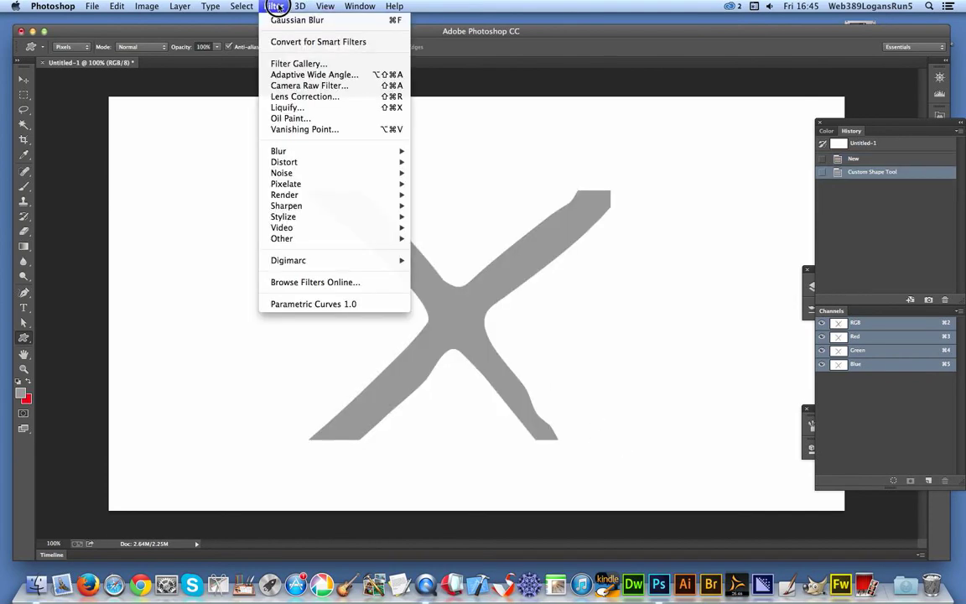
{"action": "left_click", "coordinate": [285, 20]}
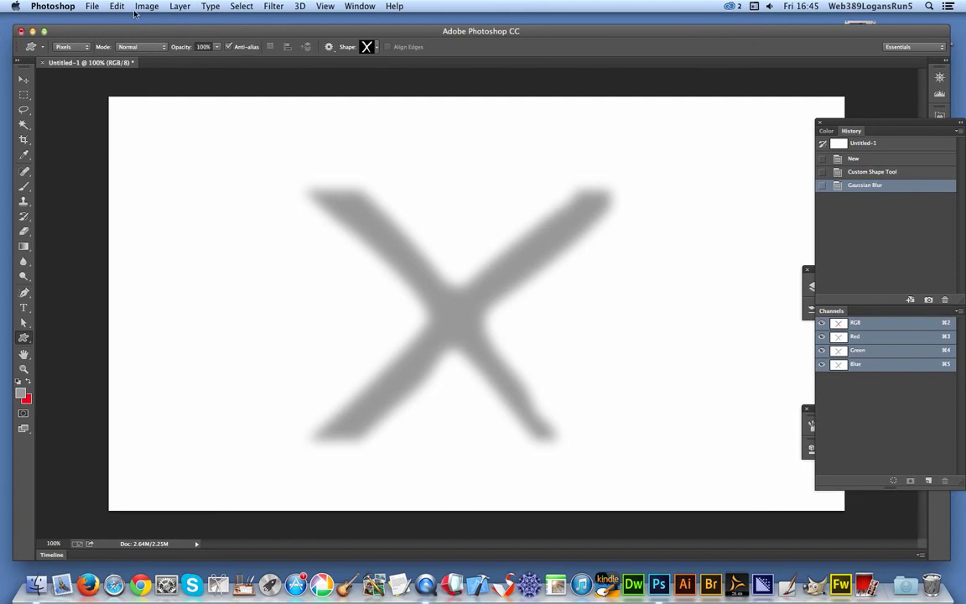
Revert to a blank canvas and draw a grey X in Shape mode
{"action": "left_click", "coordinate": [877, 159]}
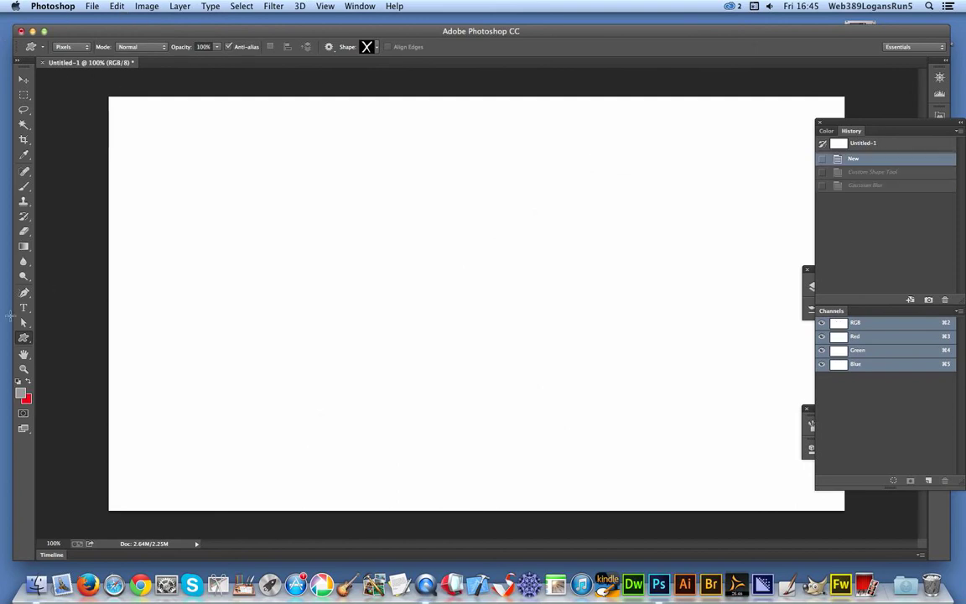
{"action": "left_click", "coordinate": [83, 51]}
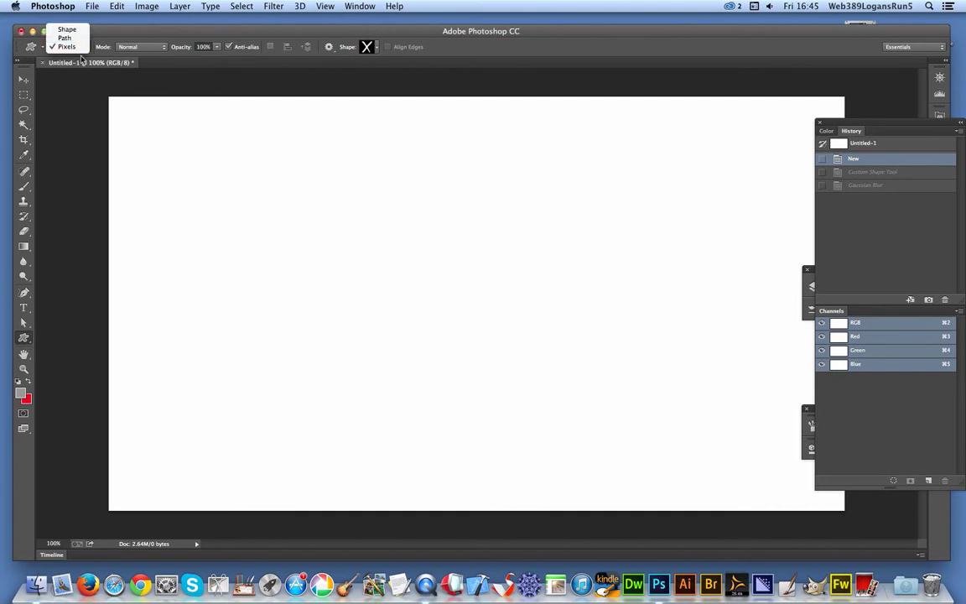
{"action": "left_click", "coordinate": [64, 28]}
{"action": "left_click_drag", "start_coordinate": [309, 174], "coordinate": [584, 388]}
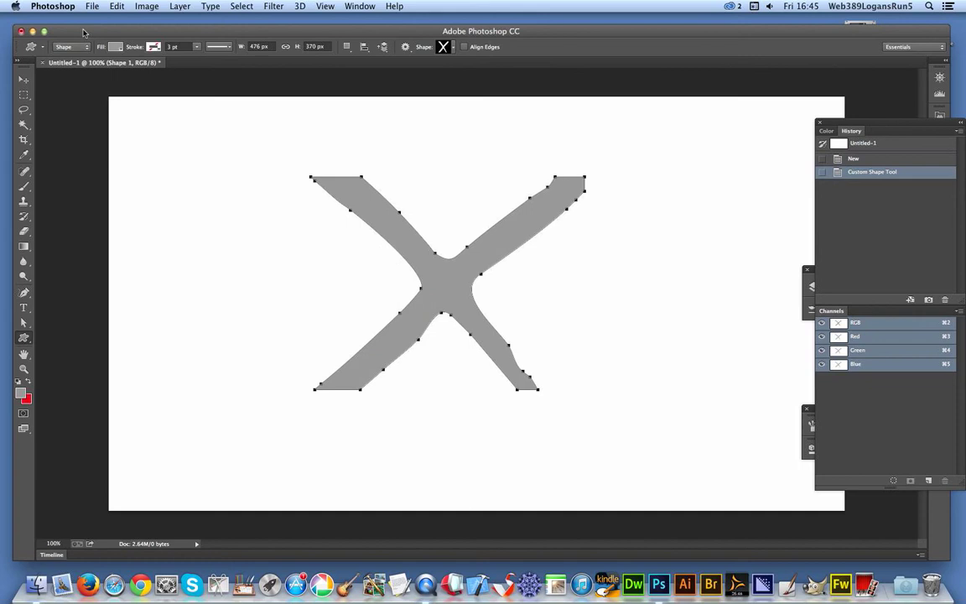
Add a large down-right drop shadow to the X and flatten the image
{"action": "left_click", "coordinate": [180, 6]}
{"action": "mouse_move", "coordinate": [197, 86]}
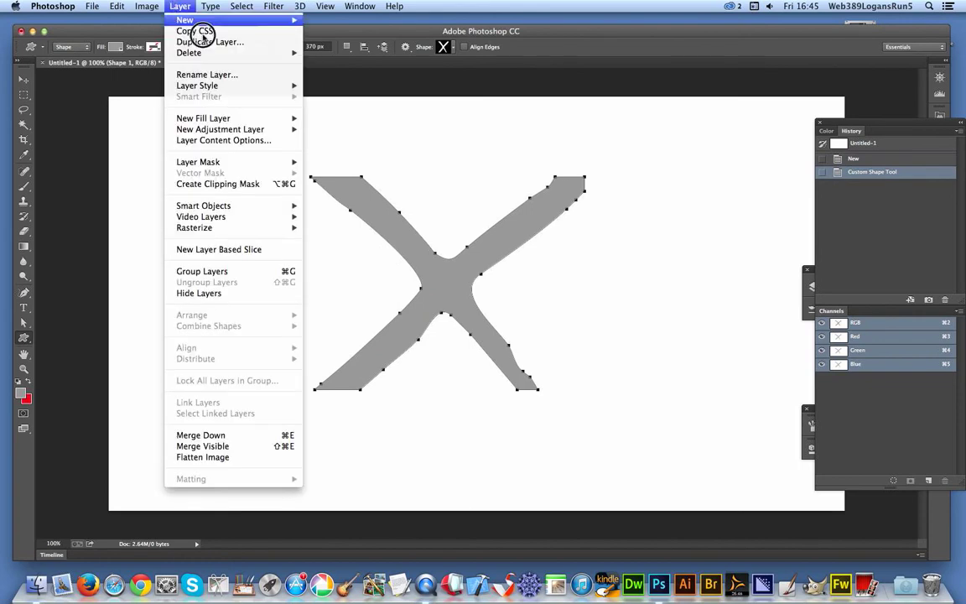
{"action": "left_click", "coordinate": [368, 207]}
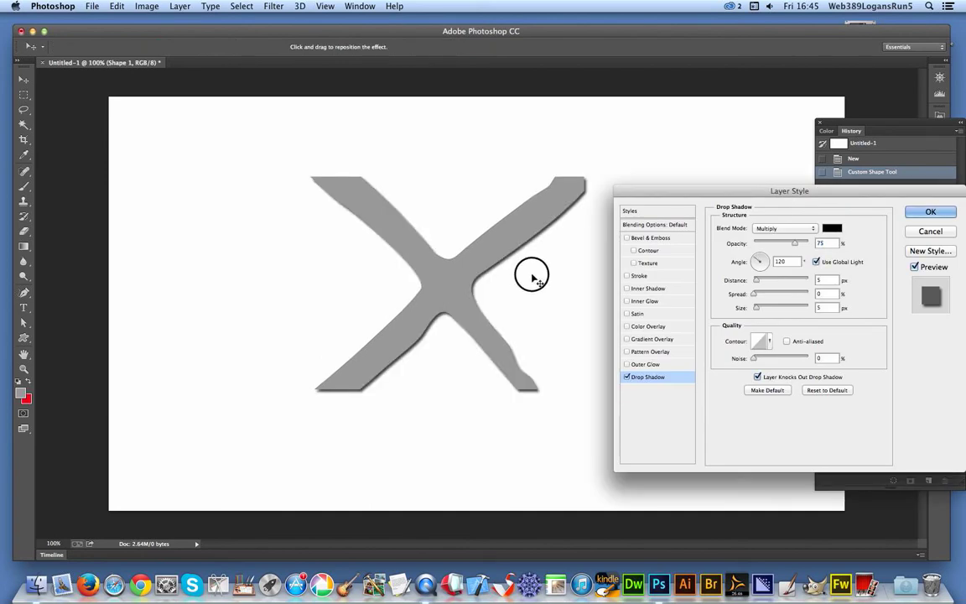
{"action": "left_click_drag", "start_coordinate": [532, 277], "coordinate": [571, 280]}
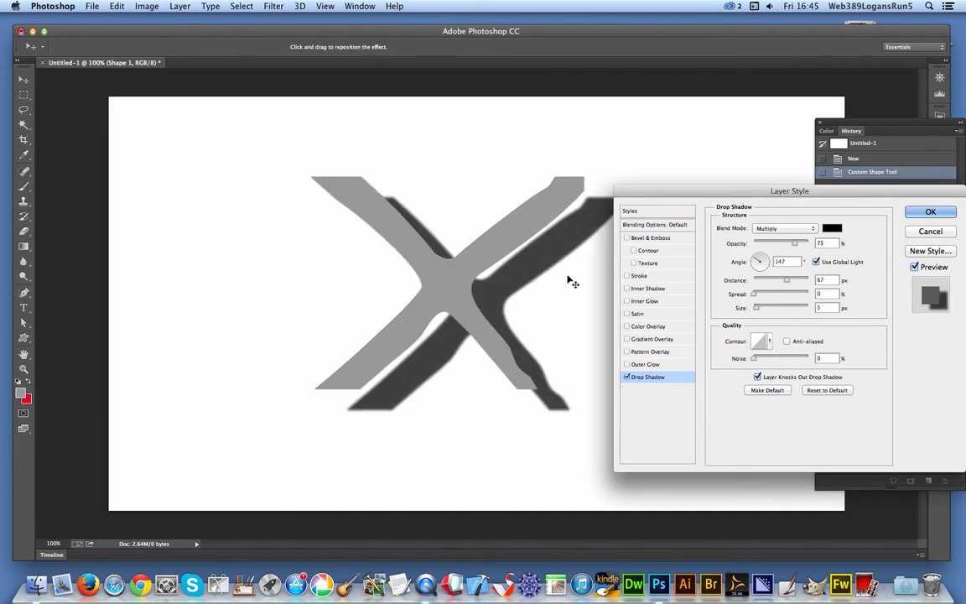
{"action": "left_click", "coordinate": [930, 212]}
{"action": "left_click", "coordinate": [180, 6]}
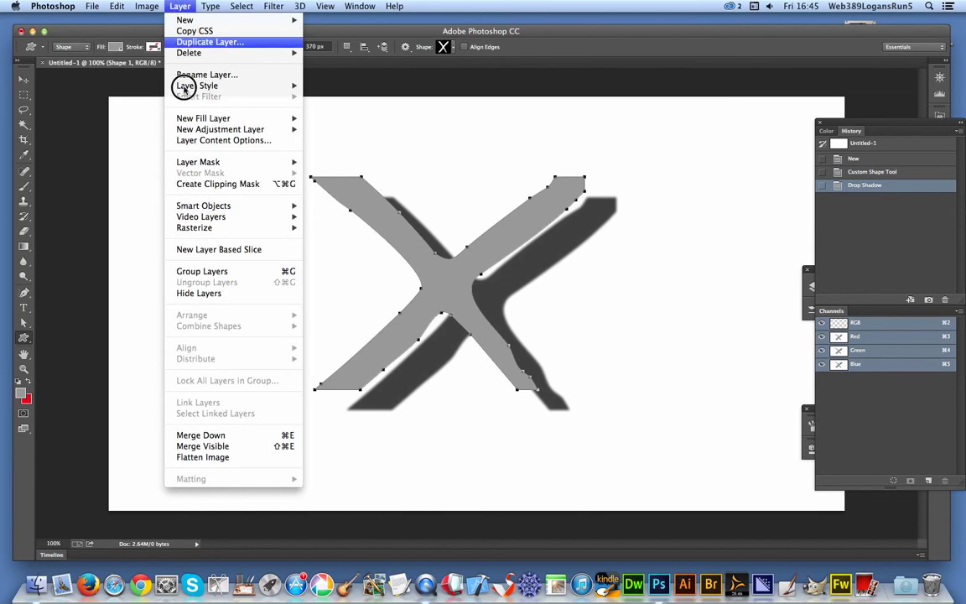
{"action": "left_click", "coordinate": [183, 457]}
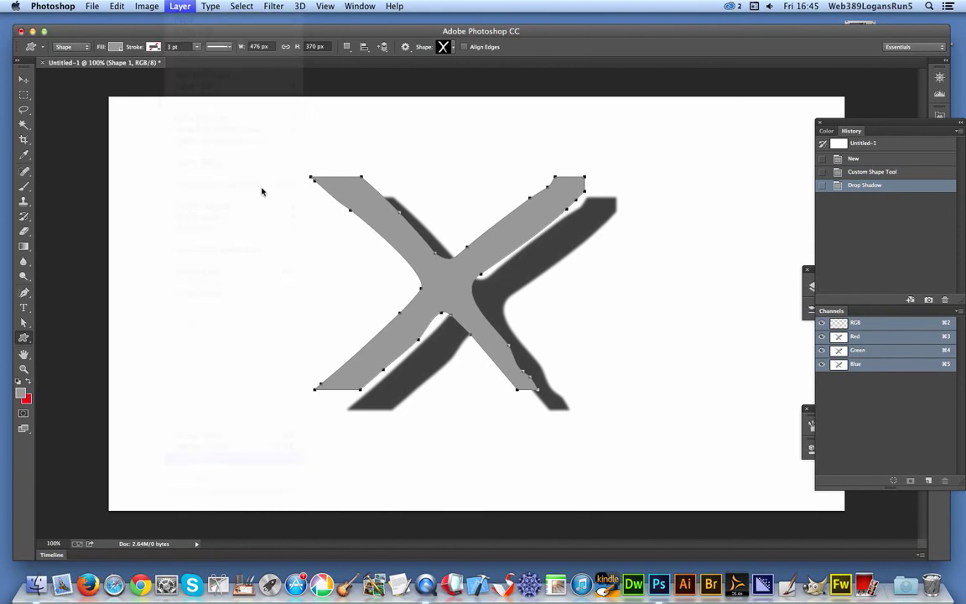
Marquee the shadowed X and save it as a new brush preset
{"action": "left_click", "coordinate": [24, 94]}
{"action": "left_click_drag", "start_coordinate": [269, 145], "coordinate": [630, 427]}
{"action": "left_click", "coordinate": [117, 6]}
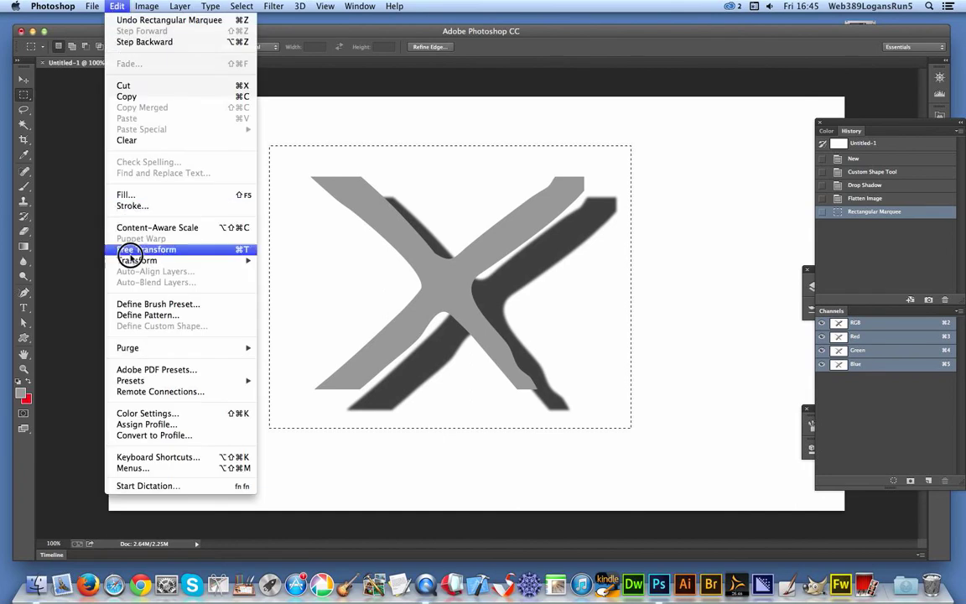
{"action": "left_click", "coordinate": [142, 304]}
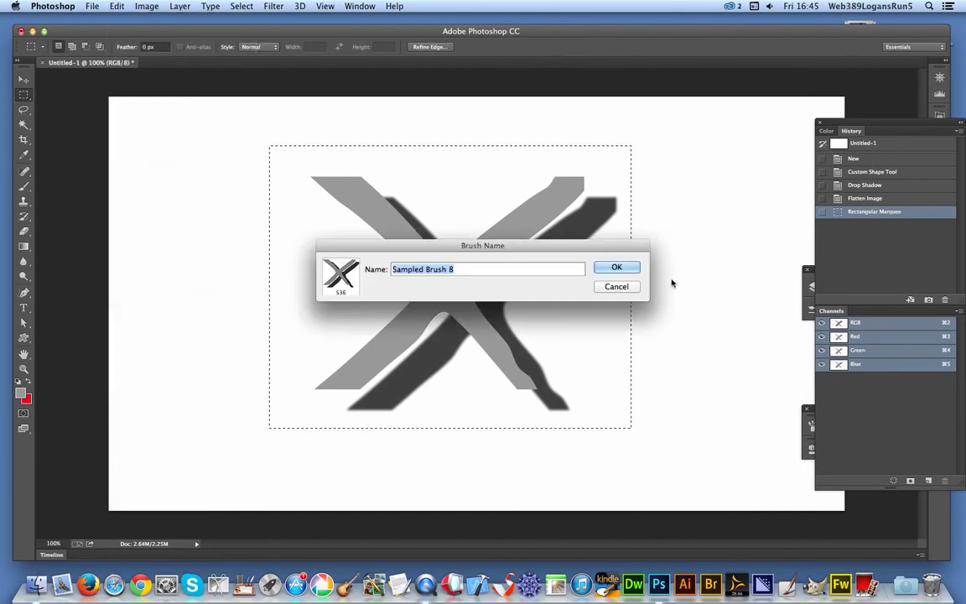
{"action": "left_click", "coordinate": [619, 268]}
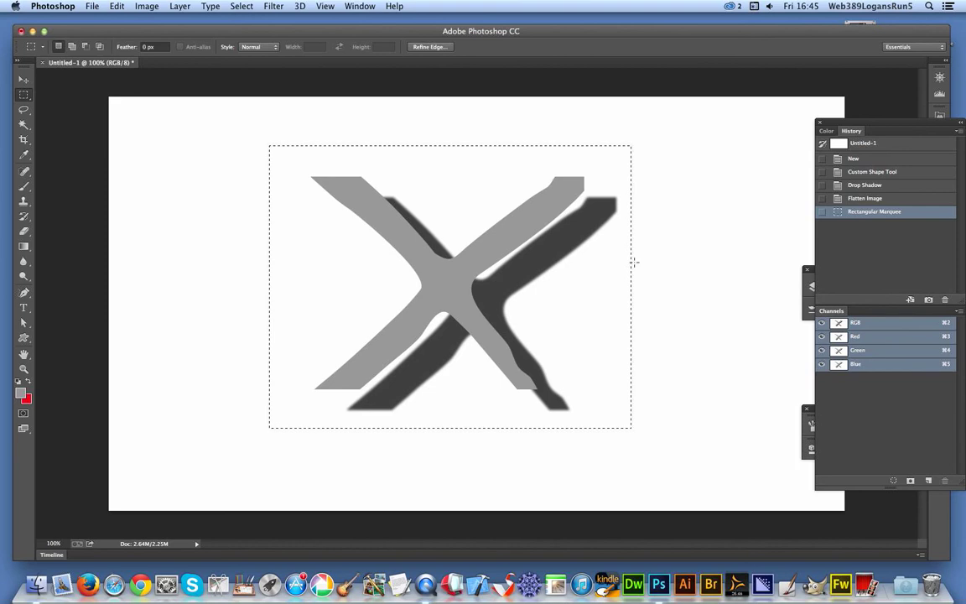
Deselect the shadowed grey X, then open and close the 3D menu
{"action": "left_click", "coordinate": [339, 133]}
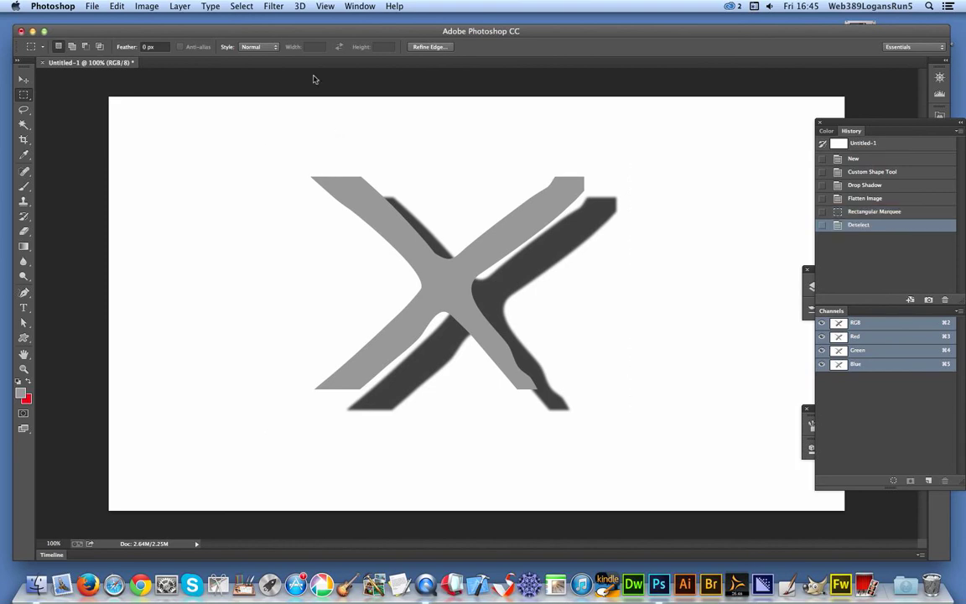
{"action": "left_click", "coordinate": [299, 5]}
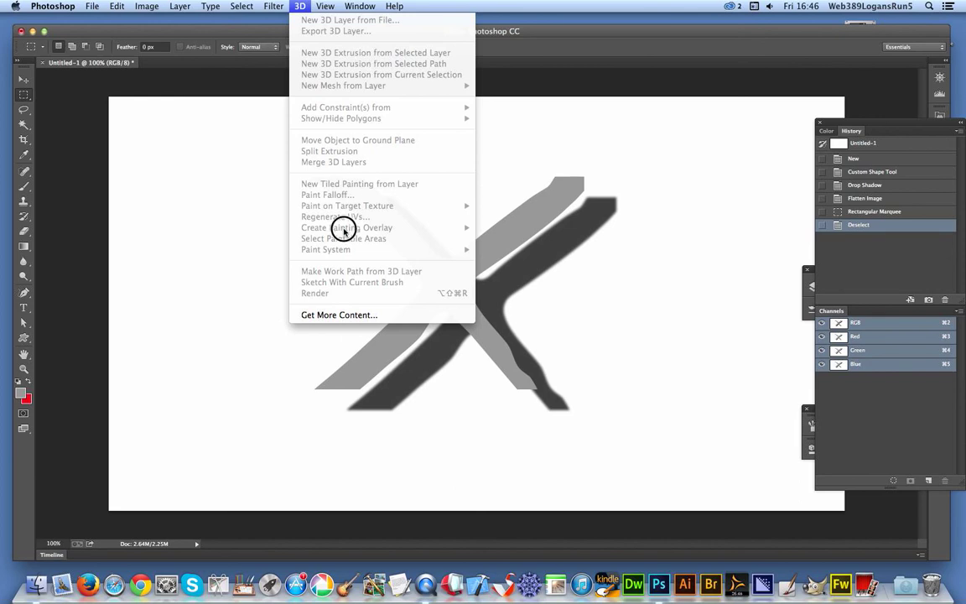
{"action": "left_click", "coordinate": [189, 179]}
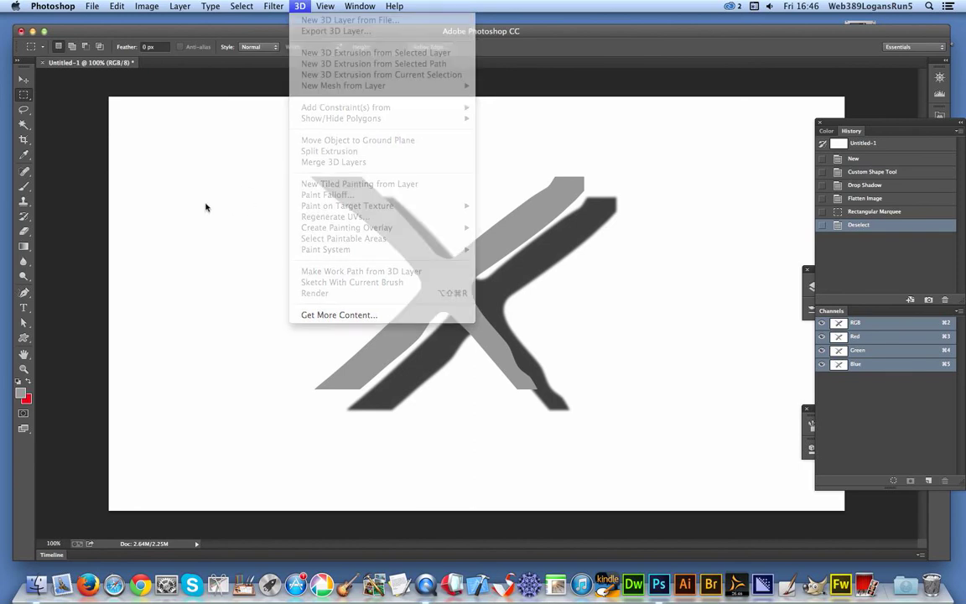